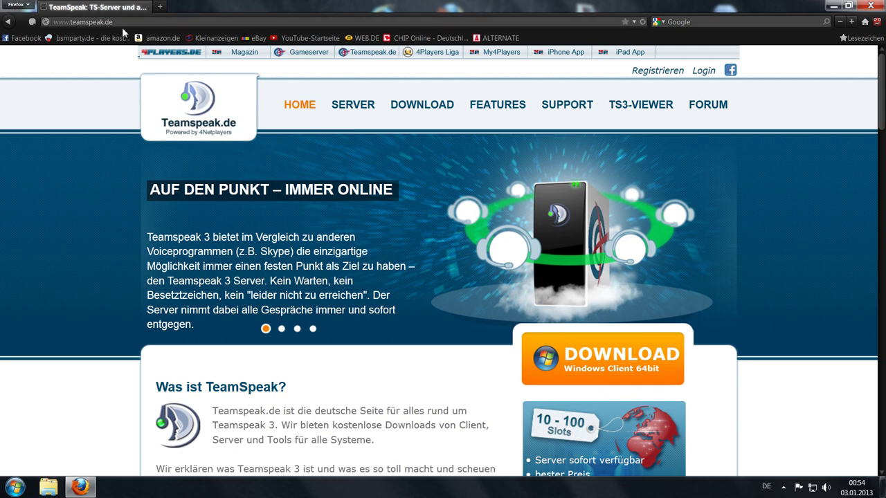
Open the TeamSpeak website's download page and bring the client and server downloads into view
left_click(426, 108)
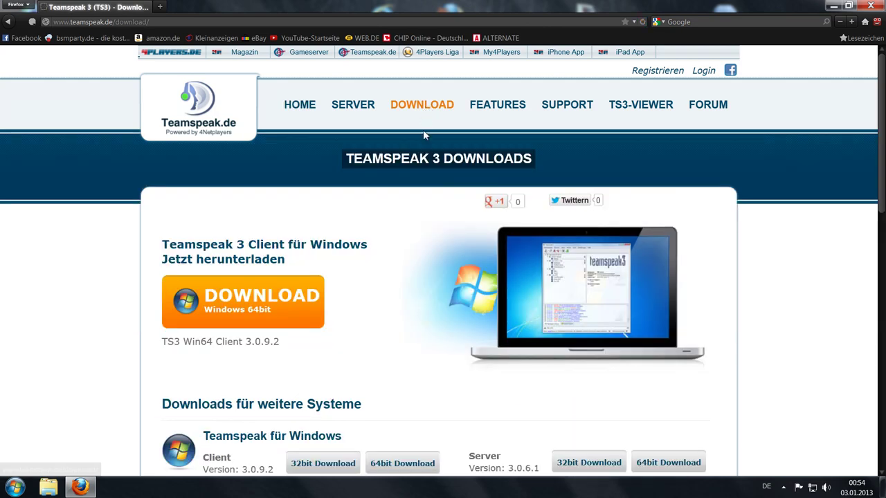
scroll(424, 131, "down", 3)
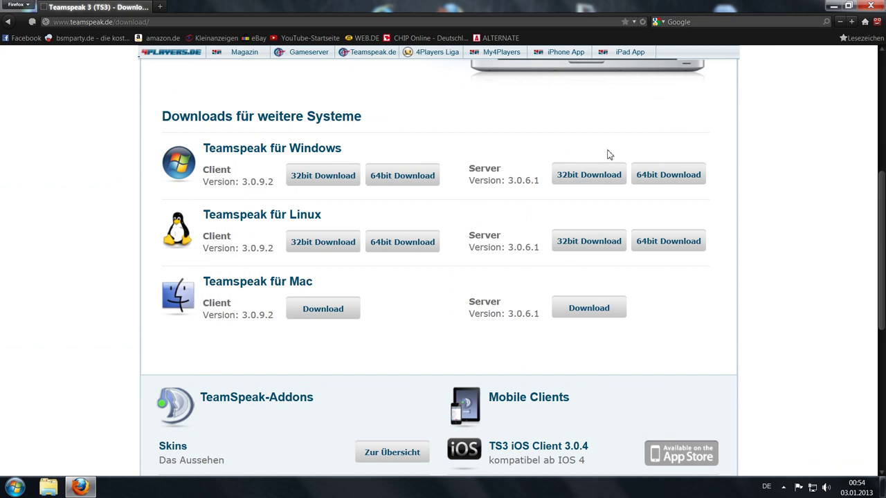
Check the system type in Windows' basic computer information, then close that window
left_click(16, 487)
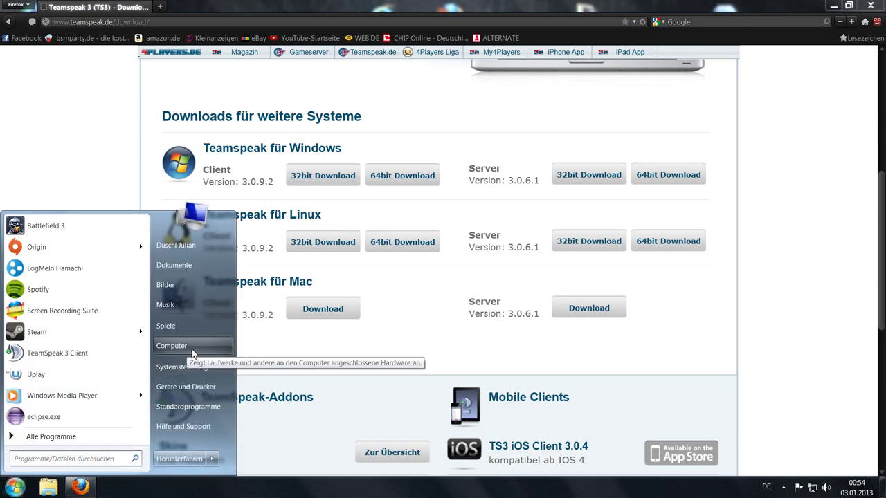
right_click(194, 354)
left_click(213, 455)
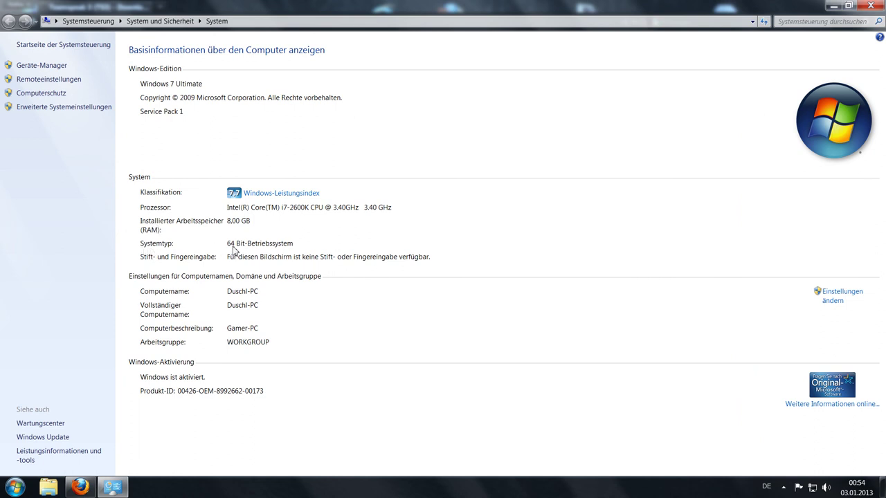
left_click(870, 6)
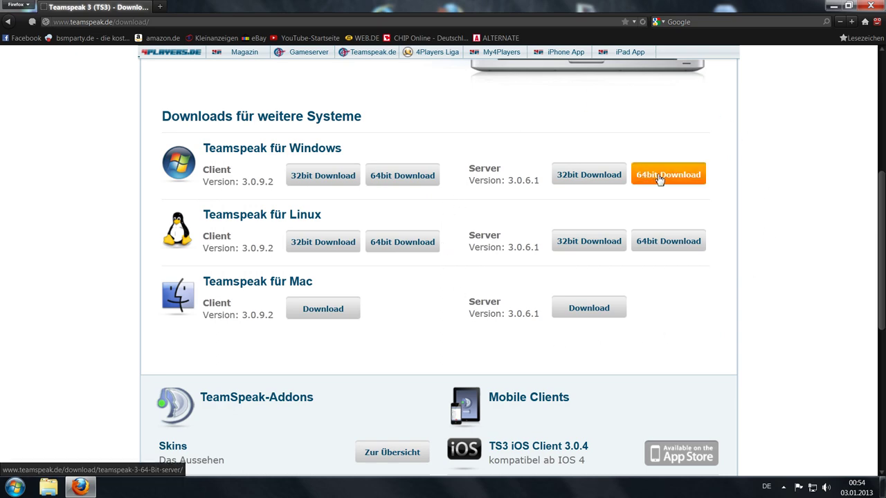
Close the browser and move the teamspeak3-server_win64 folder on the desktop next to Sicherheit.txt
left_click(870, 6)
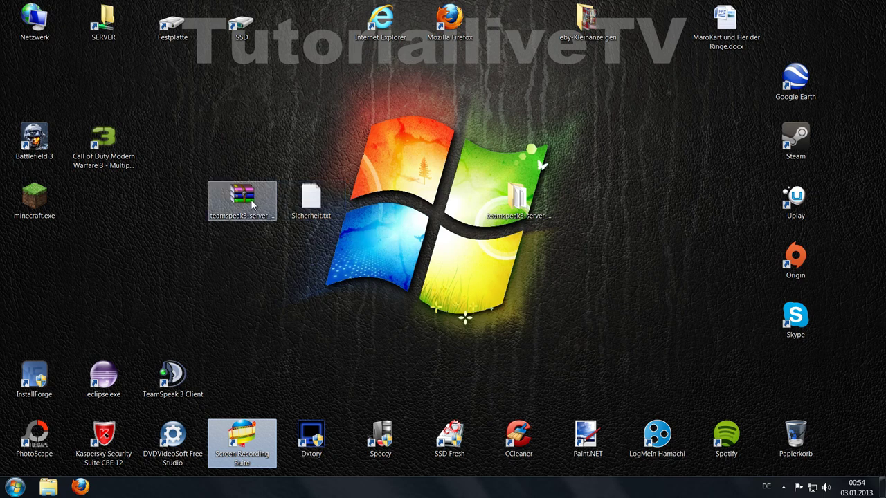
mouse_move(266, 173)
left_mouse_down()
mouse_move(325, 207)
mouse_move(270, 166)
left_mouse_up()
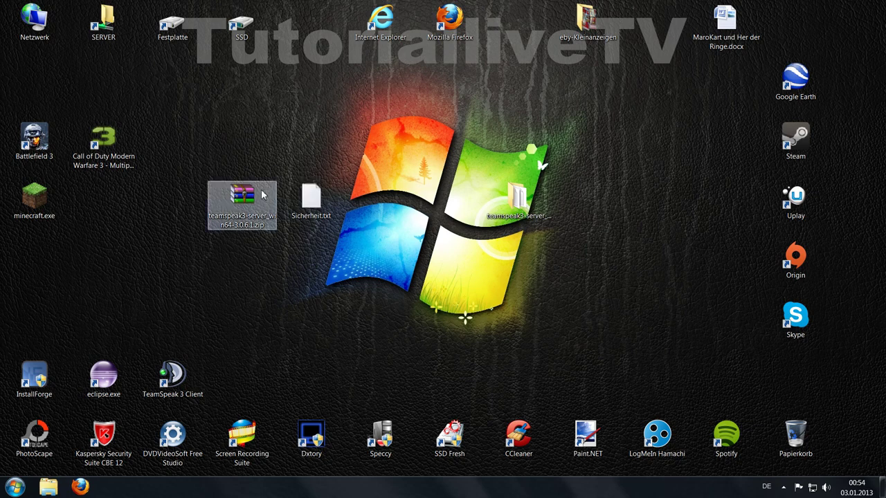
left_click_drag(516, 202, 379, 213)
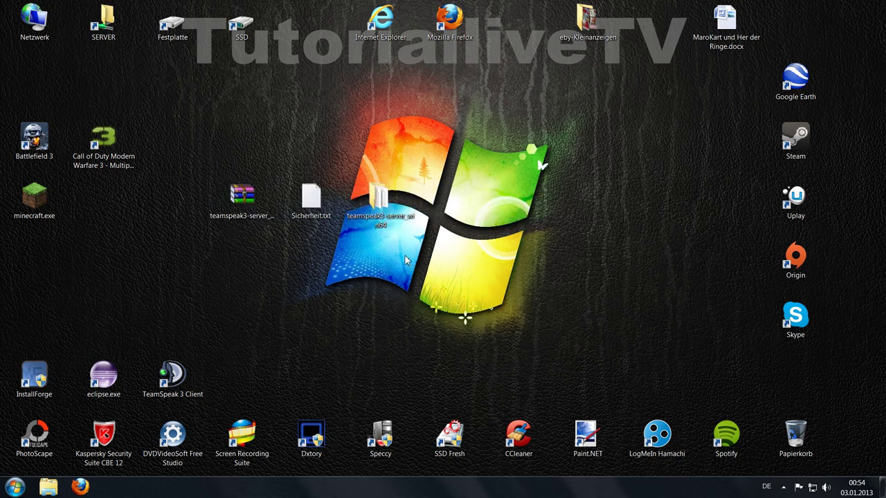
Run ts3server_win64.exe from the teamspeak3-server_win64 folder and close the folder window
double_click(378, 214)
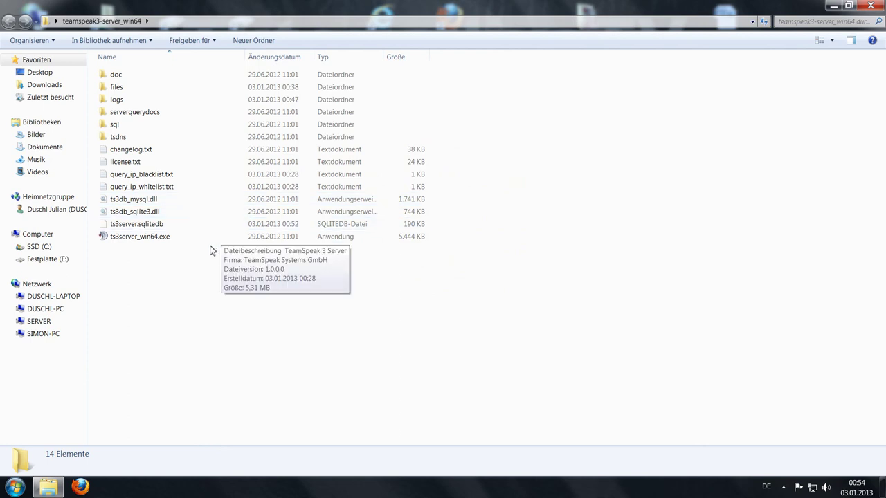
left_click_drag(135, 279, 145, 77)
left_click(170, 251)
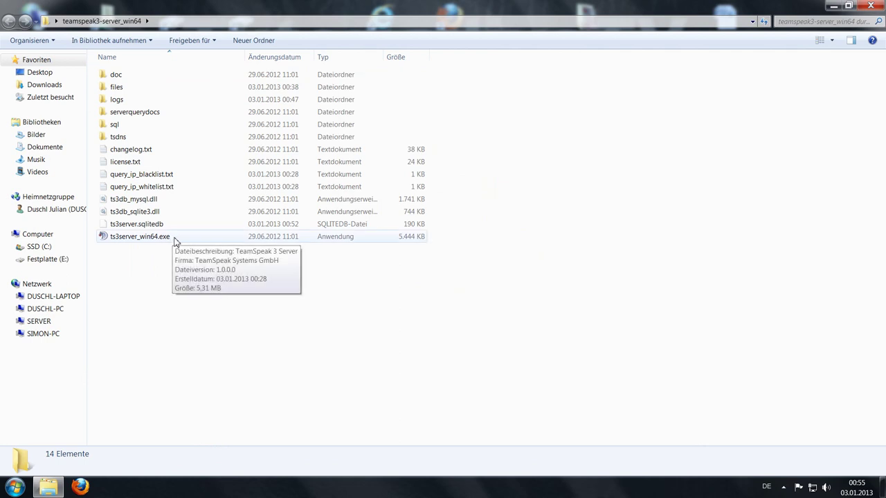
double_click(173, 239)
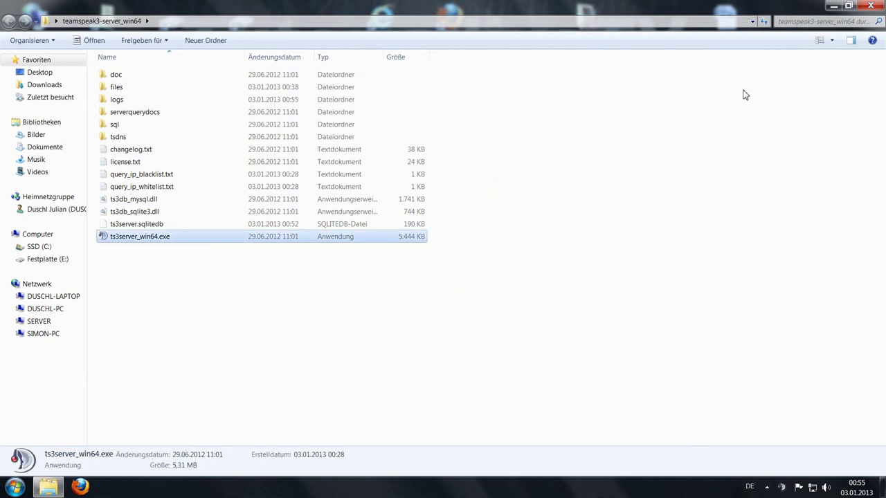
left_click(866, 8)
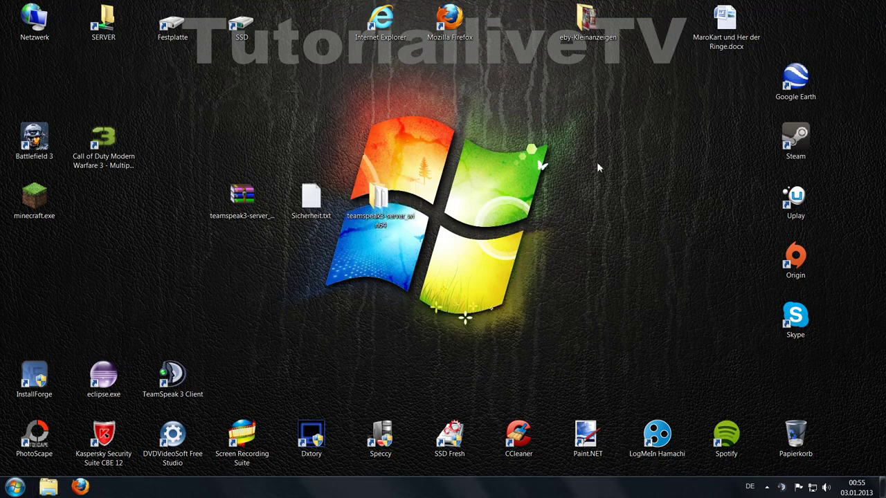
Move Sicherheit.txt to the other side of the server folder and view its stored login data and admin token
left_click_drag(317, 197, 547, 190)
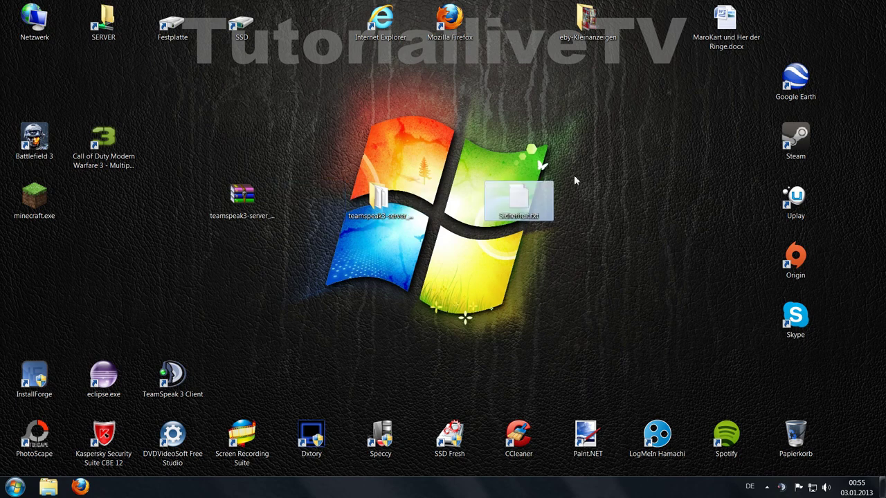
double_click(519, 203)
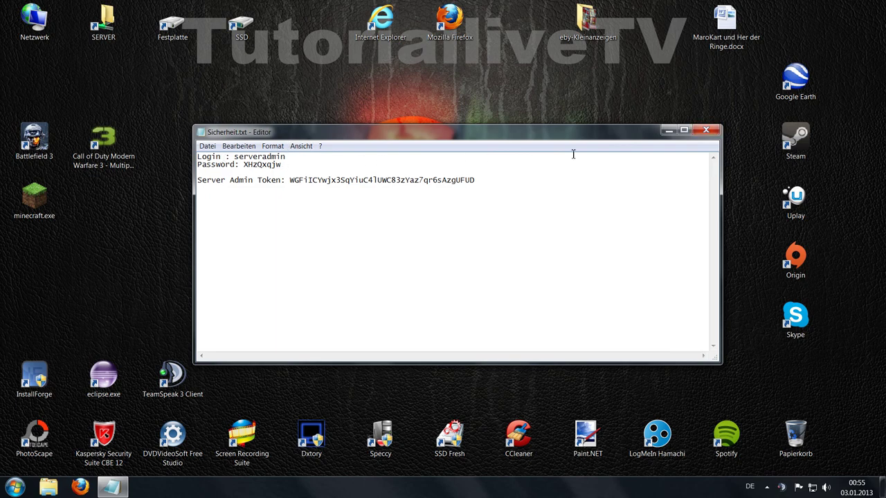
left_click(706, 130)
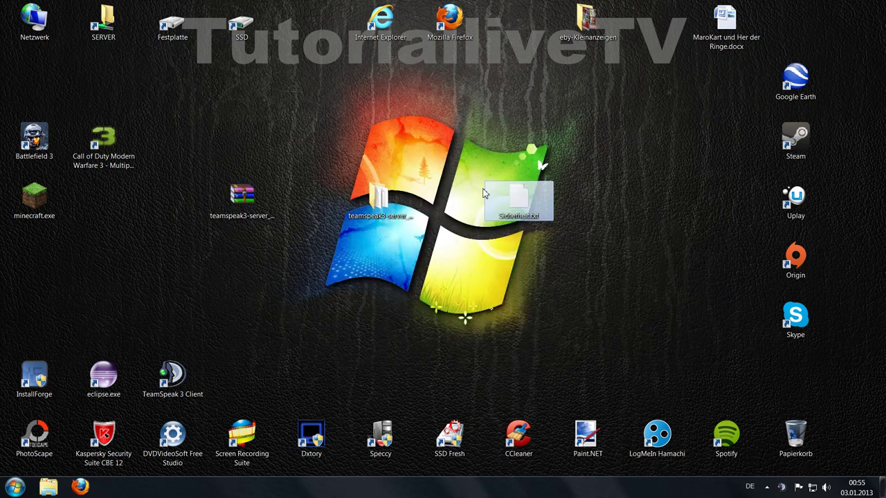
left_click(456, 203)
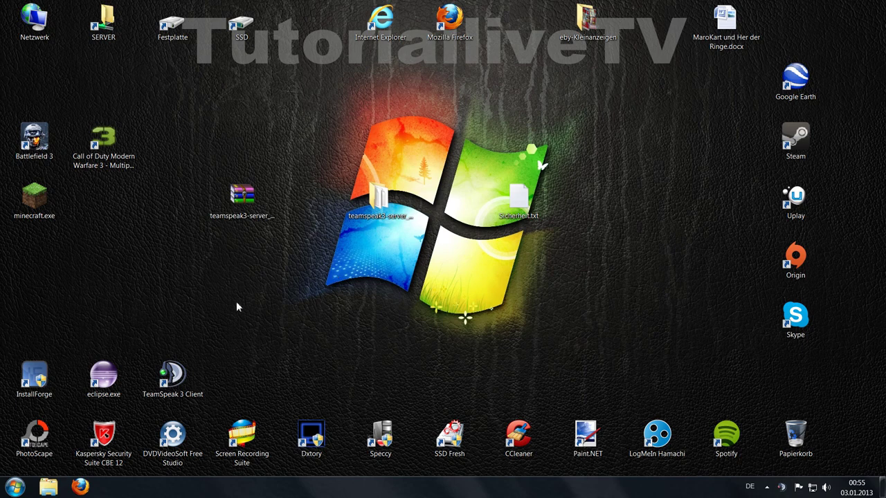
Launch the TeamSpeak 3 Client and open its favourites manager
left_click(185, 367)
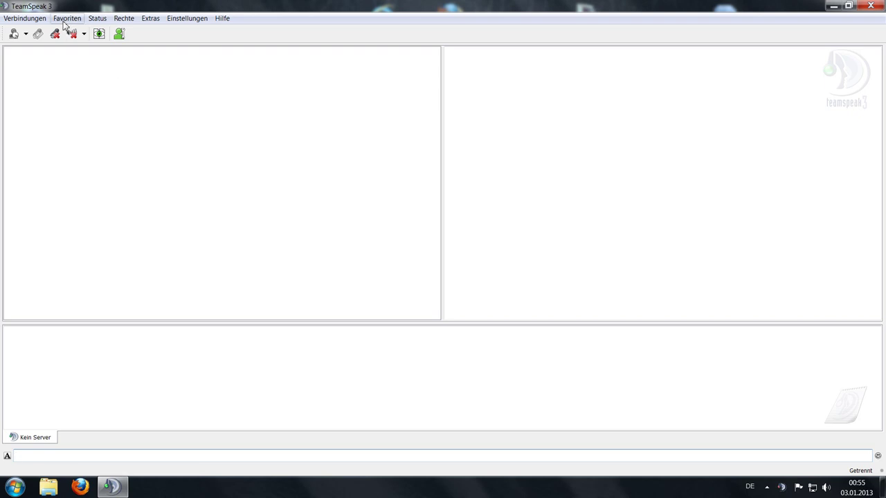
left_click(65, 18)
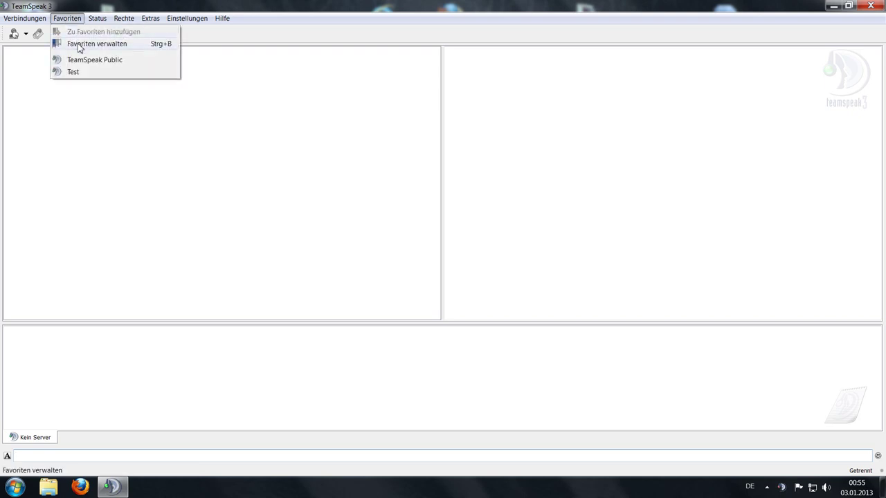
left_click(80, 48)
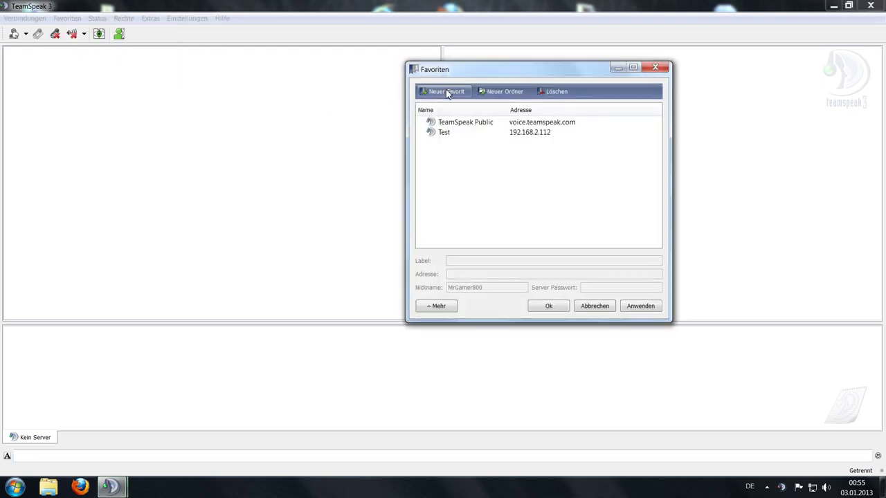
Create a new server favourite labelled Test
left_click(447, 91)
left_click_drag(457, 70, 352, 89)
left_click_drag(396, 278, 304, 282)
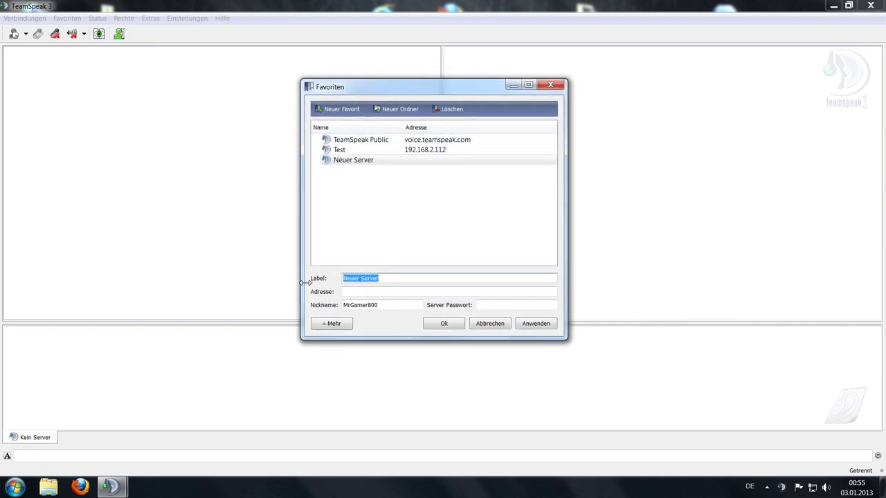
type("Test")
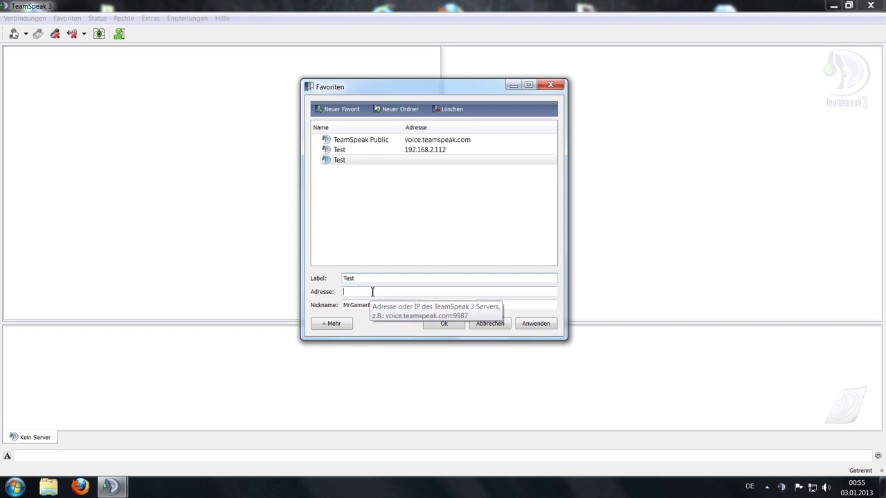
Look up this computer's IPv4 address in the LAN connection's network details and close the network windows
left_click(12, 489)
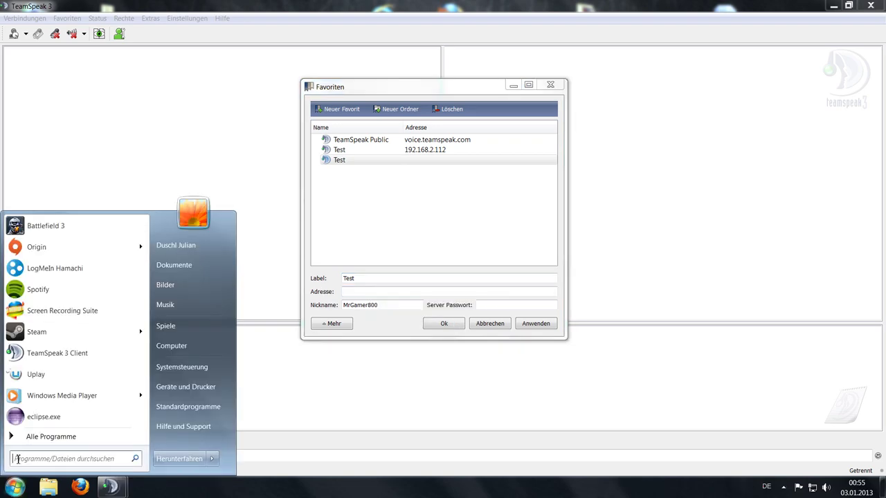
left_click(206, 366)
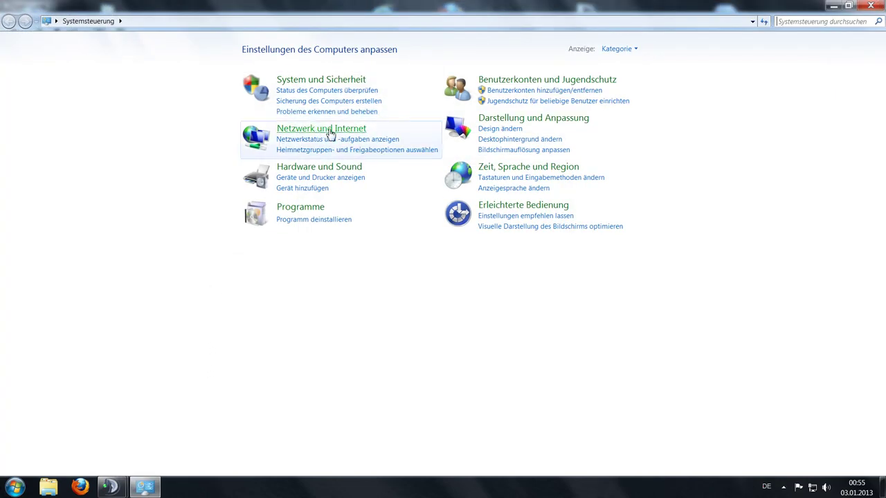
left_click(366, 133)
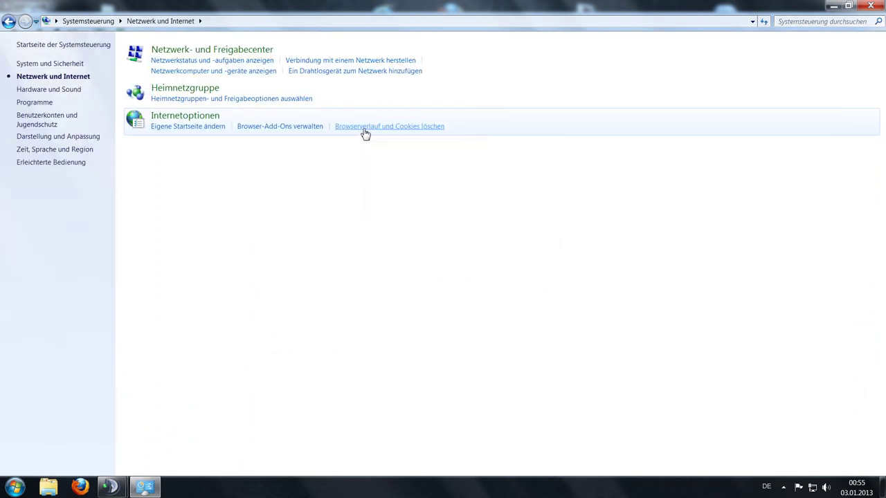
left_click(259, 54)
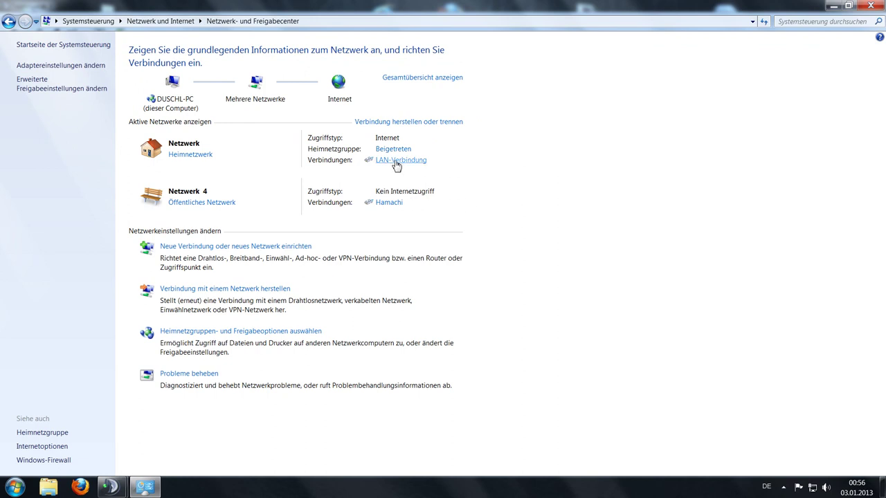
left_click(396, 162)
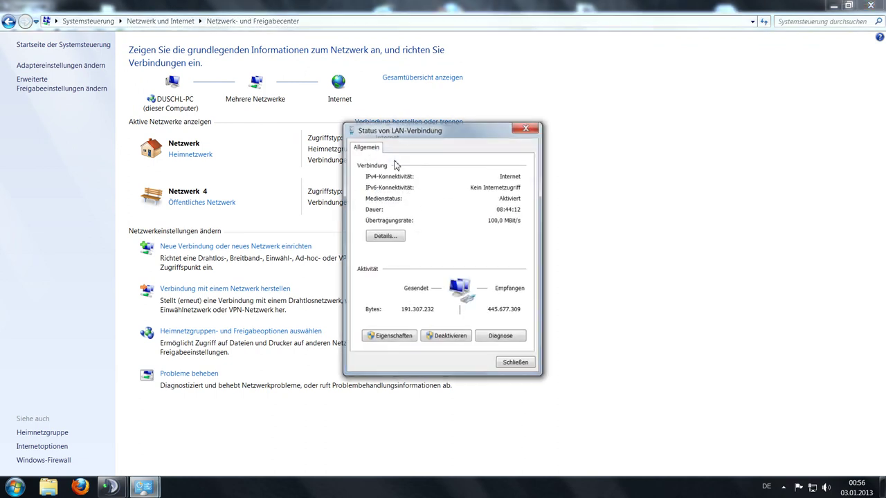
left_click(385, 236)
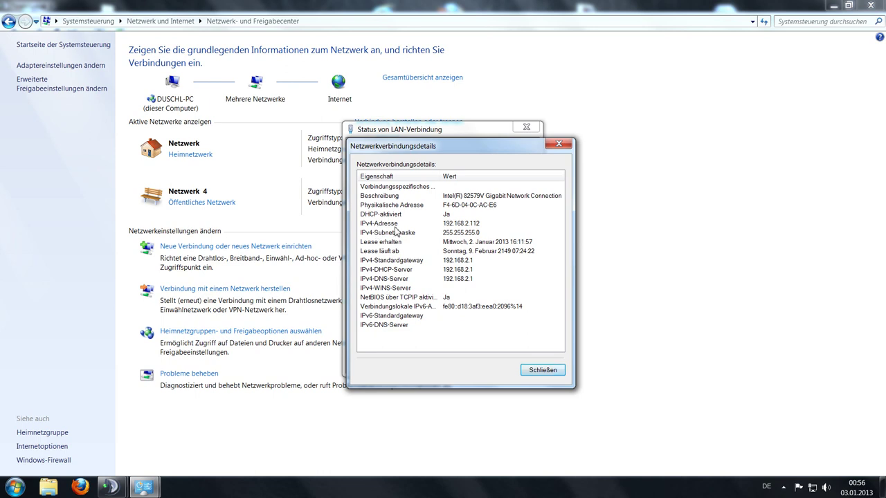
left_click(410, 227)
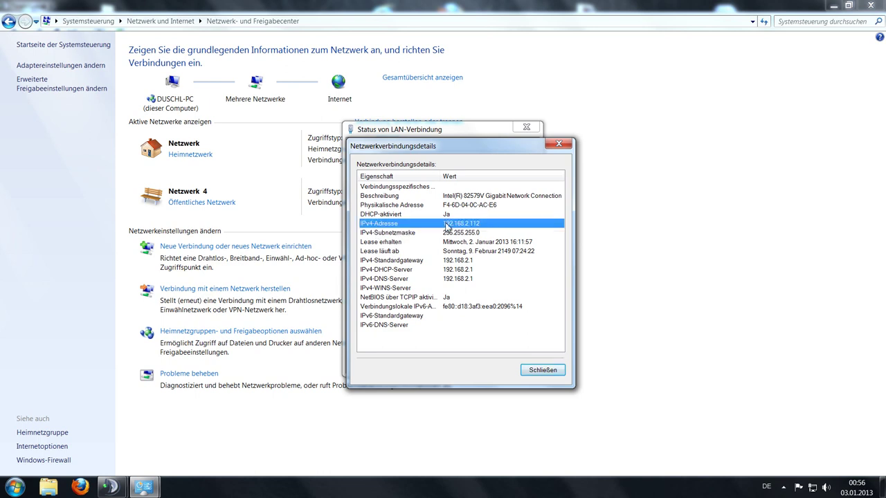
left_click(557, 144)
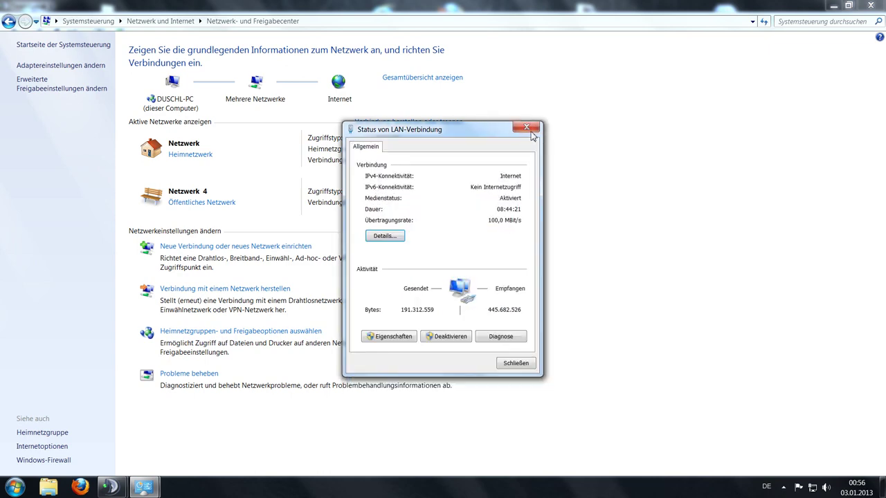
left_click(528, 128)
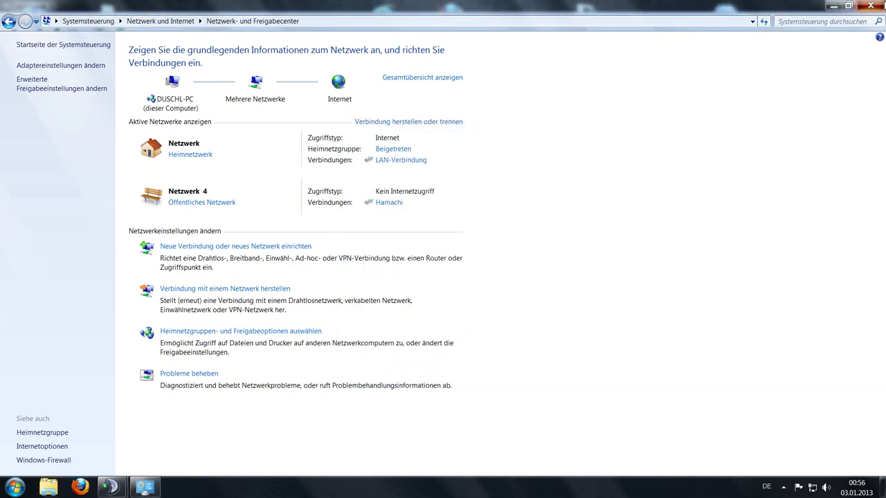
left_click(871, 6)
Discard the new favourite and leave the favourites manager without saving
left_click(368, 291)
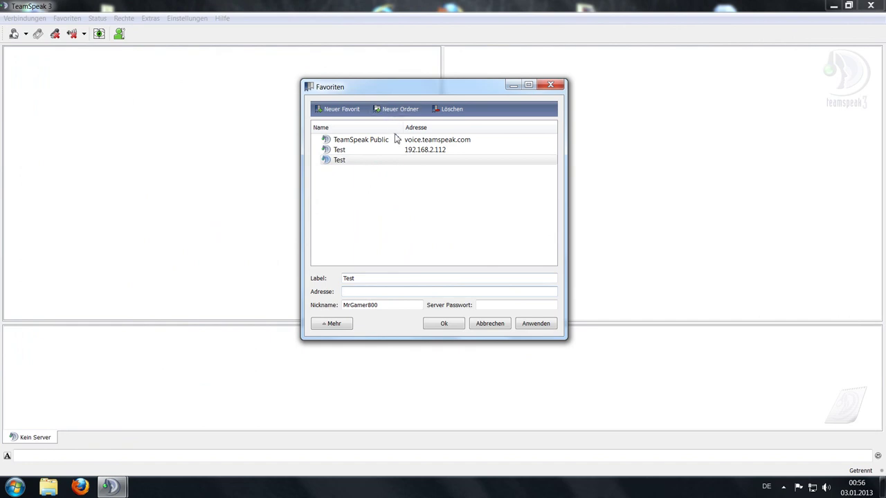
left_click(504, 324)
left_click(449, 246)
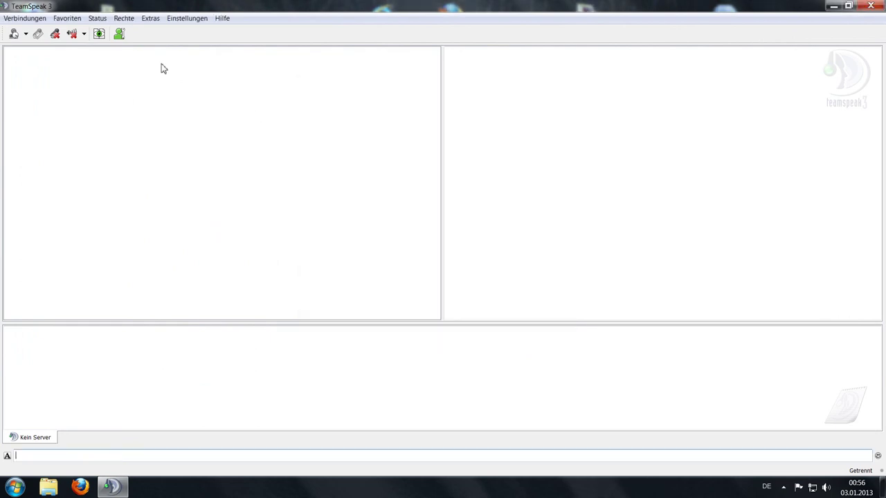
Connect to the server saved as the Test favourite
left_click(60, 19)
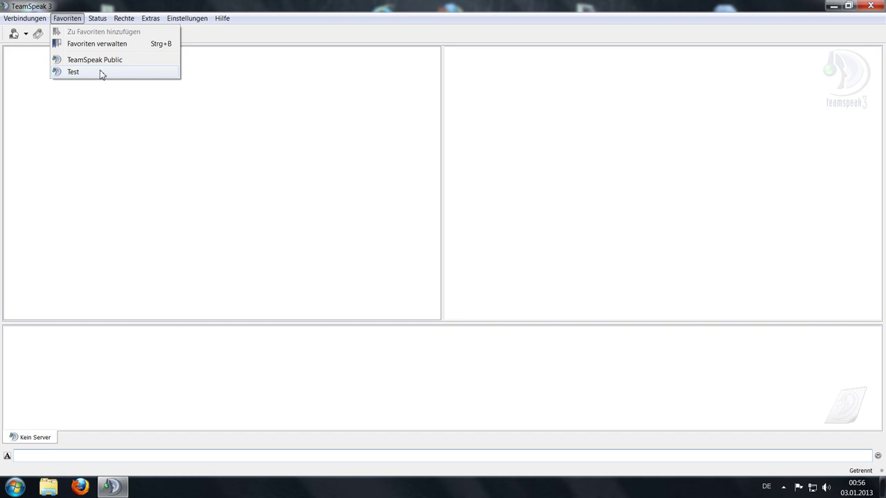
left_click(110, 74)
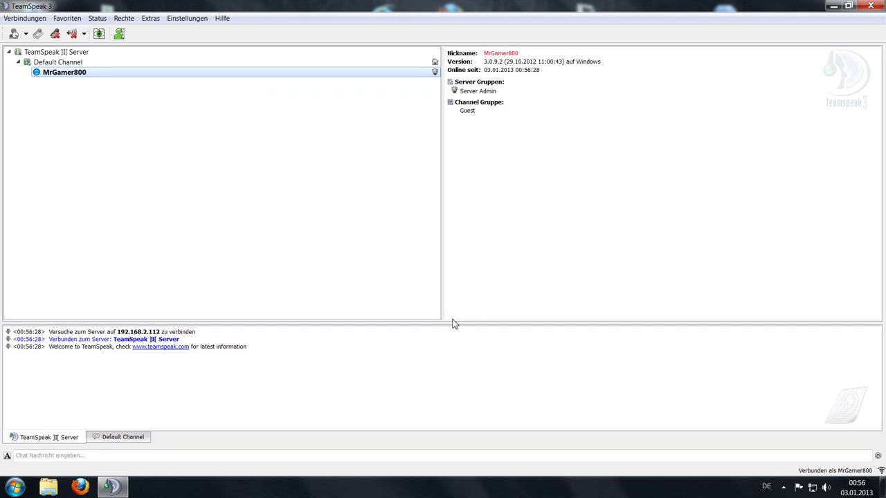
Open Sicherheit.txt on the desktop, highlight the server admin token, then close the file and return to the TeamSpeak client
left_click(884, 492)
double_click(519, 197)
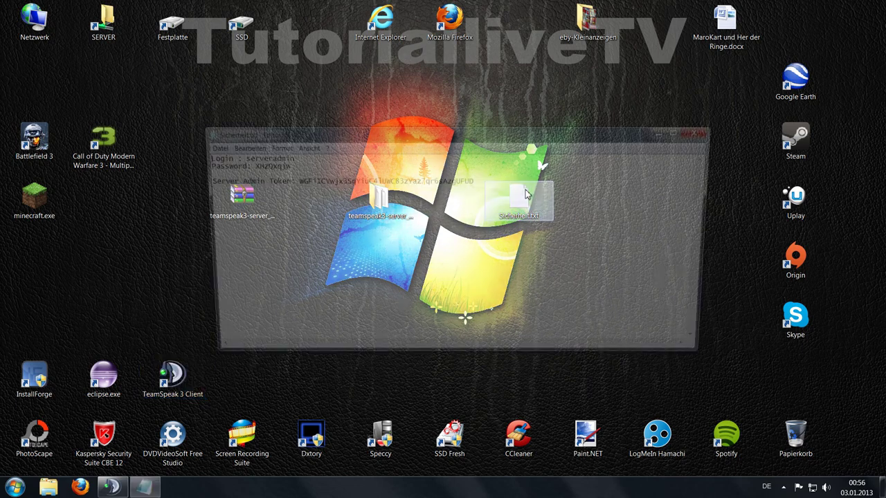
left_click_drag(290, 180, 476, 183)
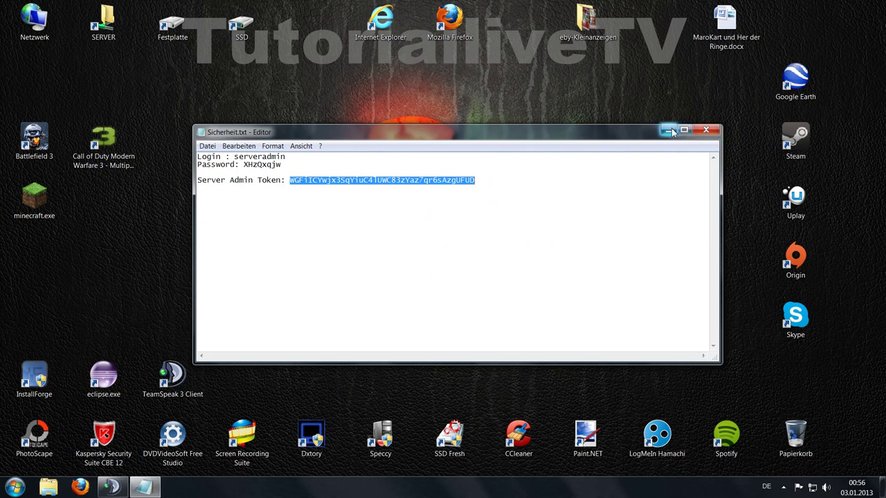
left_click(706, 130)
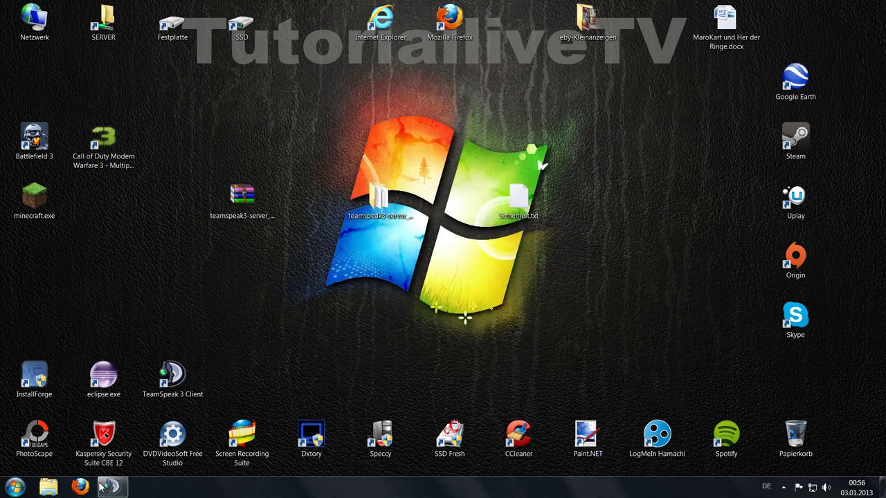
left_click(107, 488)
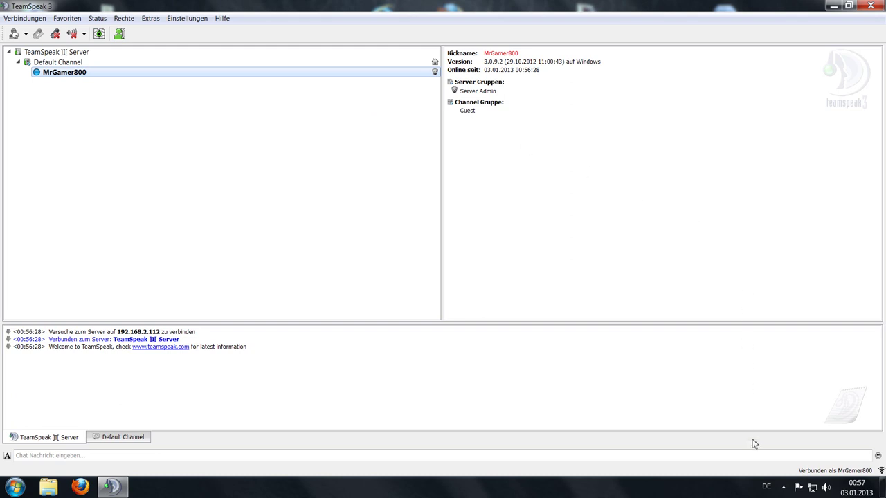
Look up the public WAN IP address through the running TeamSpeak server's notification-area options
left_click(783, 488)
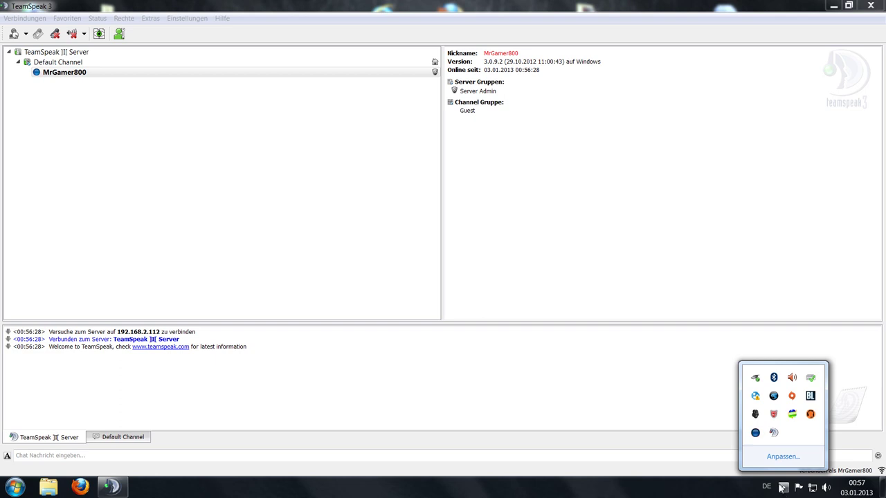
right_click(775, 438)
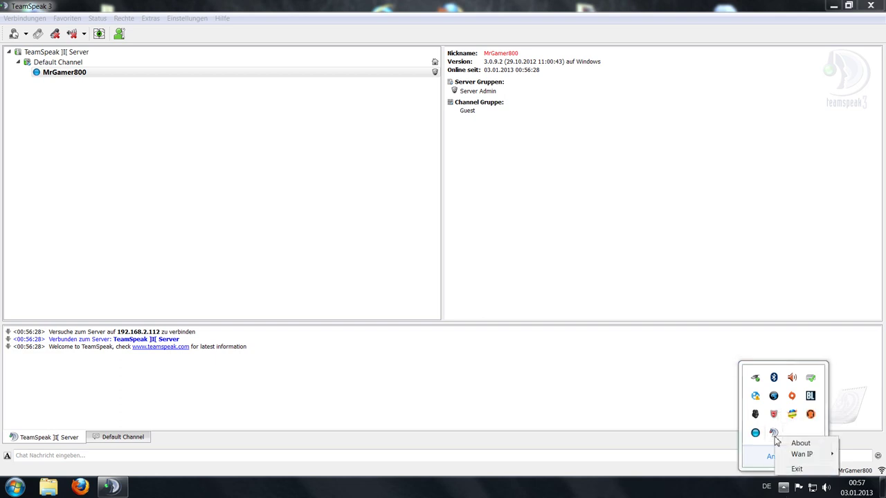
mouse_move(792, 460)
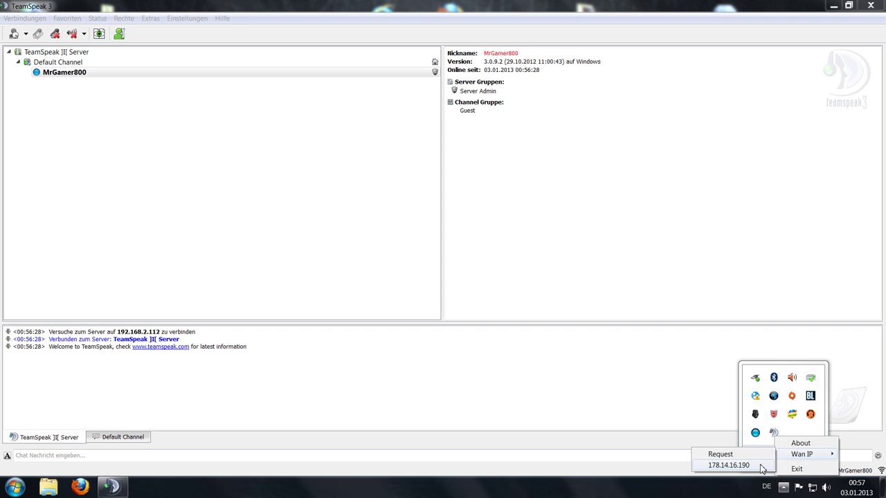
left_click(706, 396)
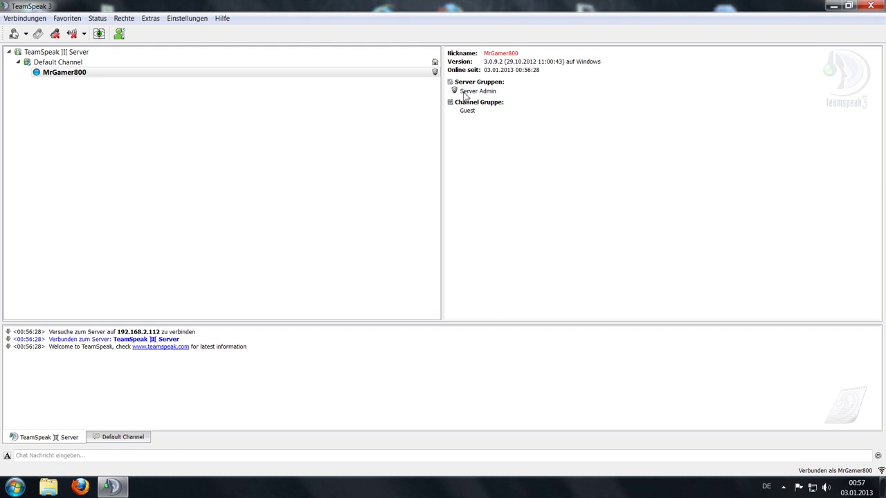
Close the TeamSpeak client and open the Windows Firewall's list of allowed programs in the Control Panel
left_click(874, 5)
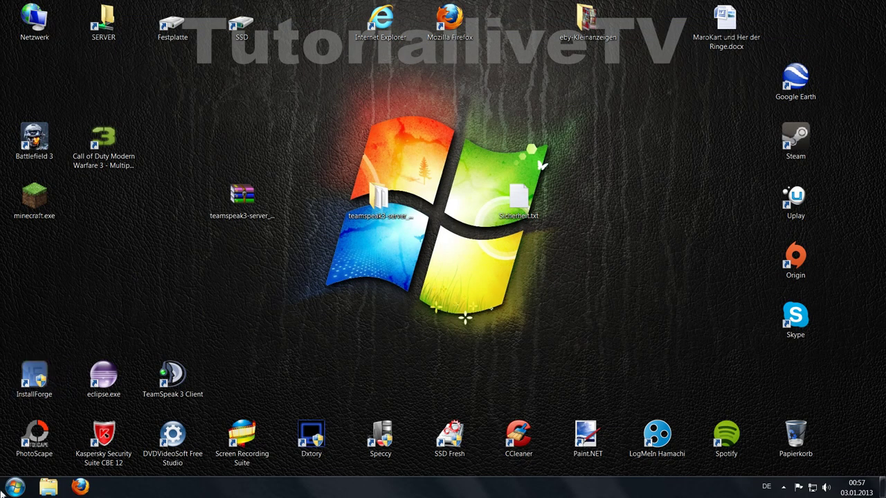
left_click(3, 492)
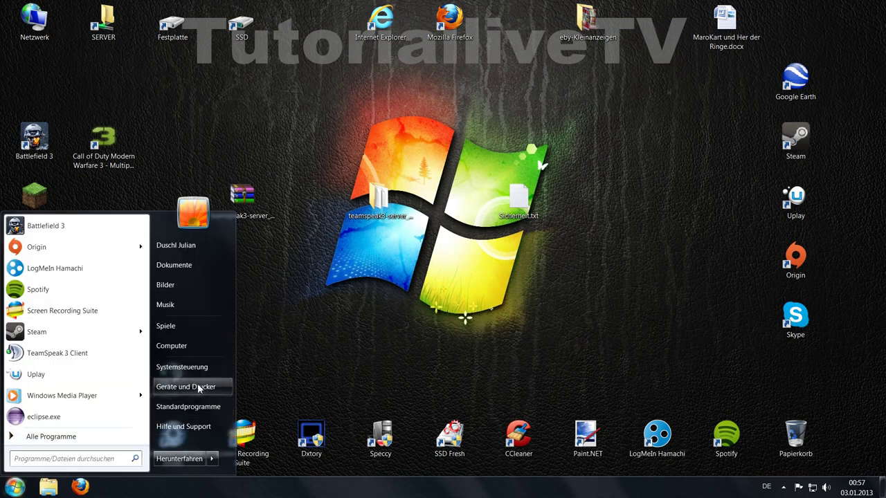
left_click(181, 367)
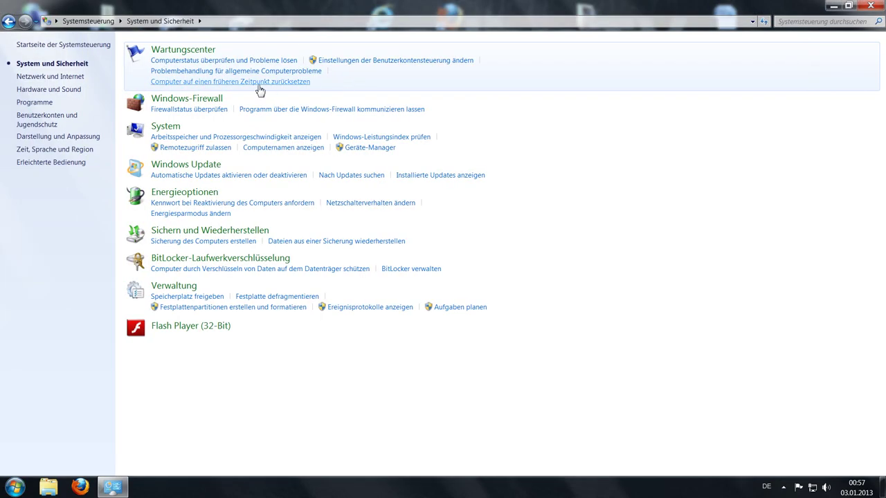
left_click(217, 102)
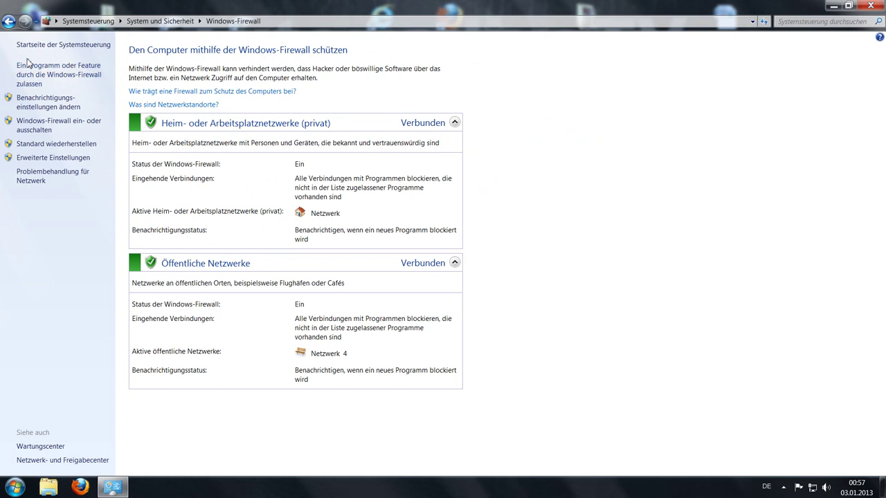
left_click(87, 78)
Unlock the allowed programs list, check the private and public access of both ts3server_win64.exe entries, accept the list and close the Control Panel
left_click_drag(601, 148, 611, 239)
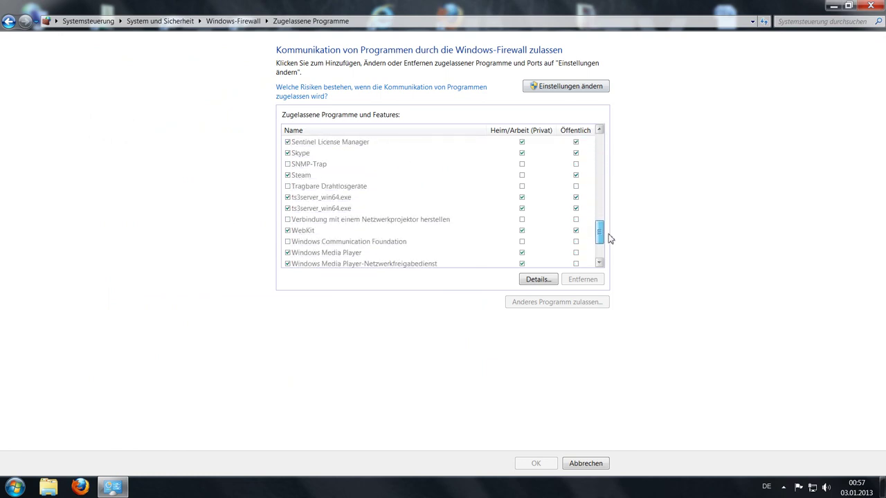
left_click(319, 201)
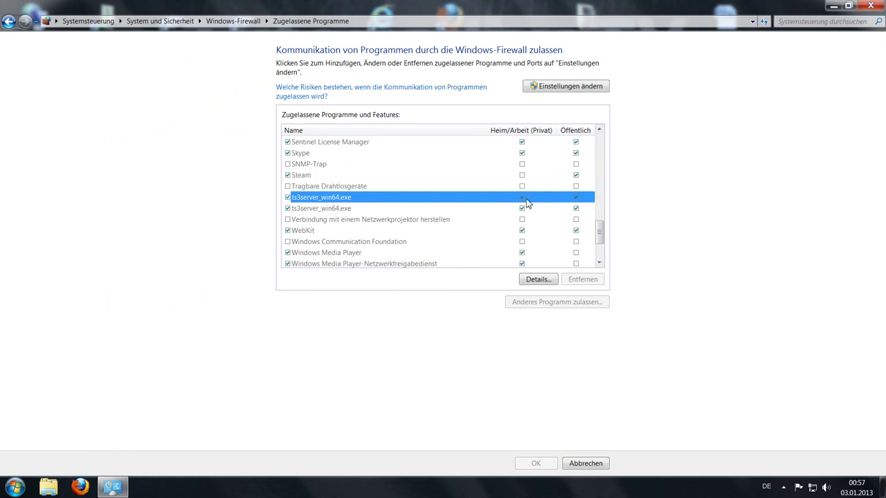
left_click(569, 86)
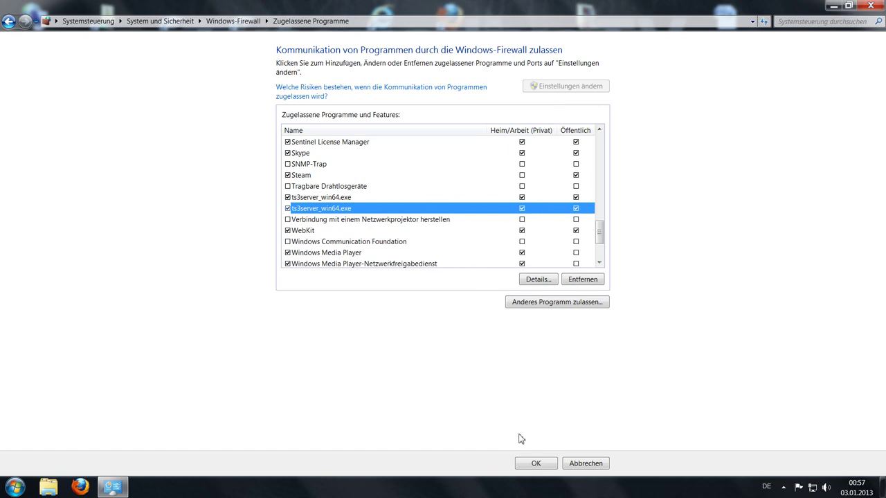
left_click(533, 464)
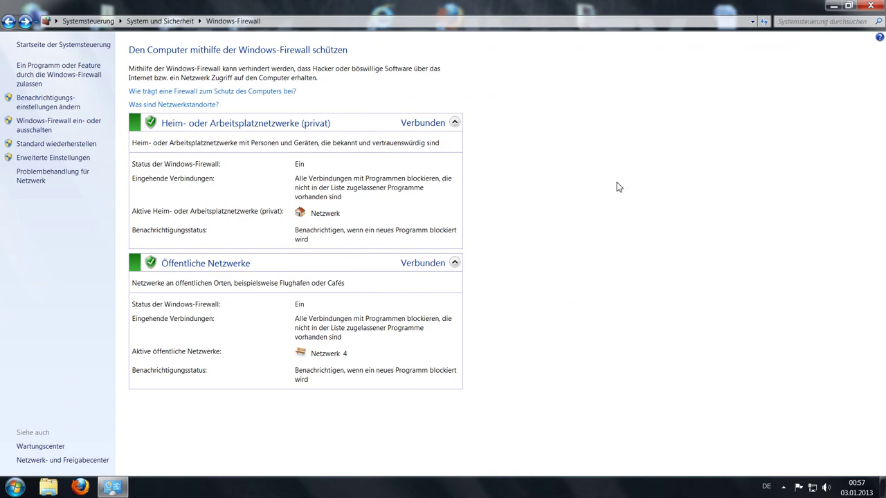
left_click(871, 5)
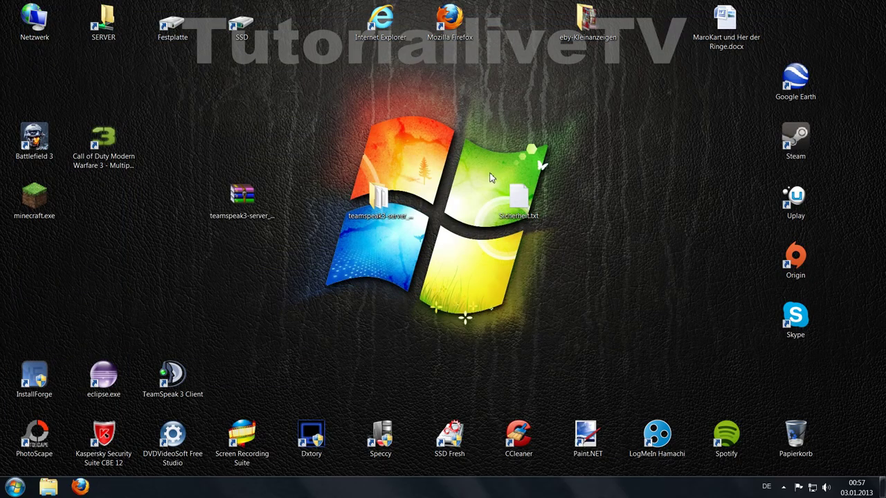